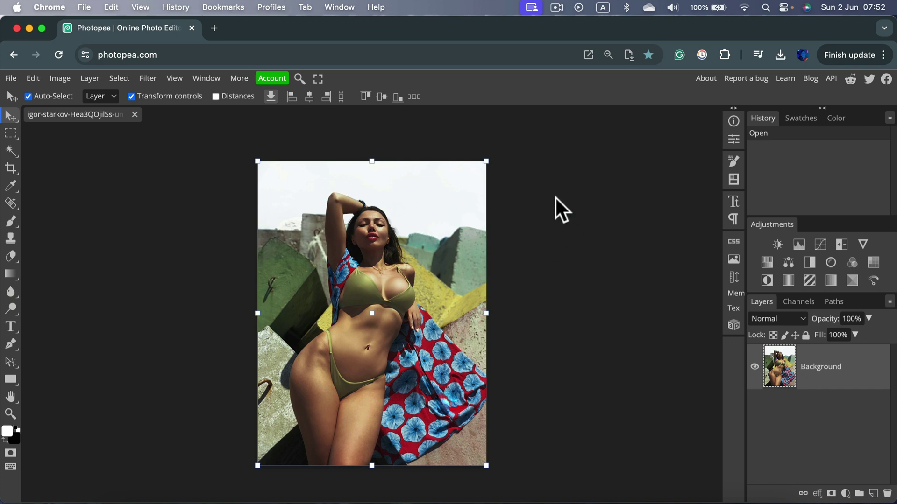
Switch Wi-Fi off from the macOS menu bar so Photopea works offline.
{"action": "left_click", "coordinate": [564, 170]}
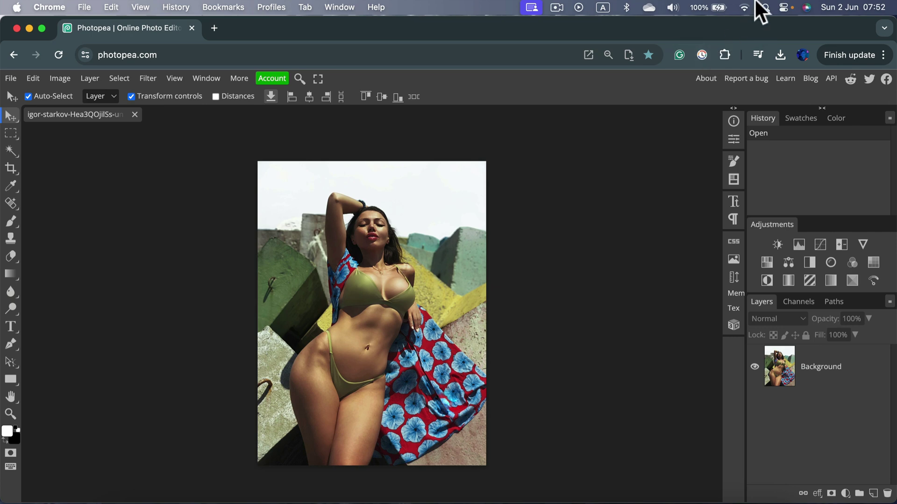
{"action": "left_click", "coordinate": [744, 7]}
{"action": "left_click", "coordinate": [737, 29]}
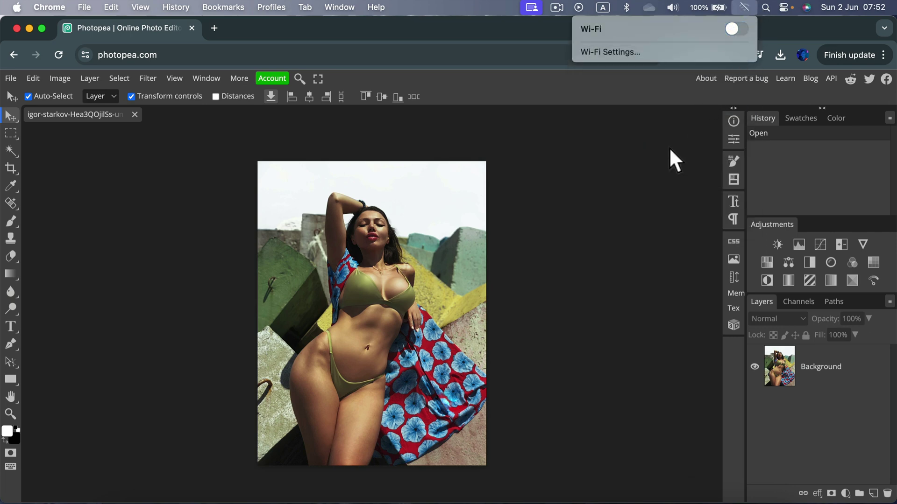
{"action": "left_click", "coordinate": [673, 161]}
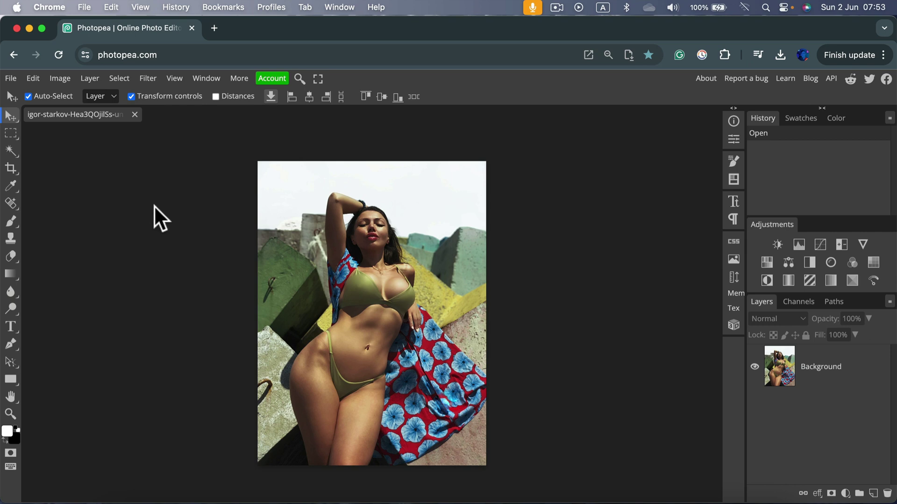
Zoom in on the top of the photo and switch to the Background Eraser tool.
{"action": "scroll", "coordinate": [254, 220], "scroll_direction": "up", "scroll_amount": 6}
{"action": "scroll", "coordinate": [247, 271], "scroll_direction": "up", "scroll_amount": 5}
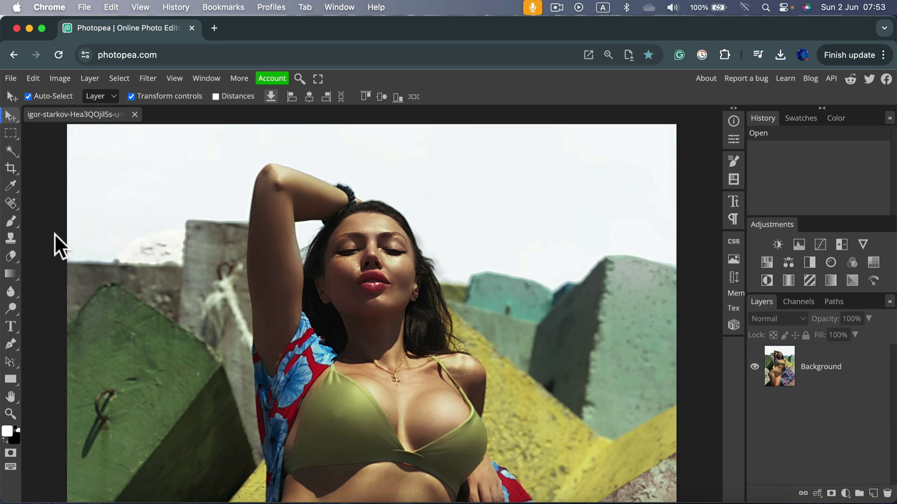
{"action": "right_click", "coordinate": [24, 208]}
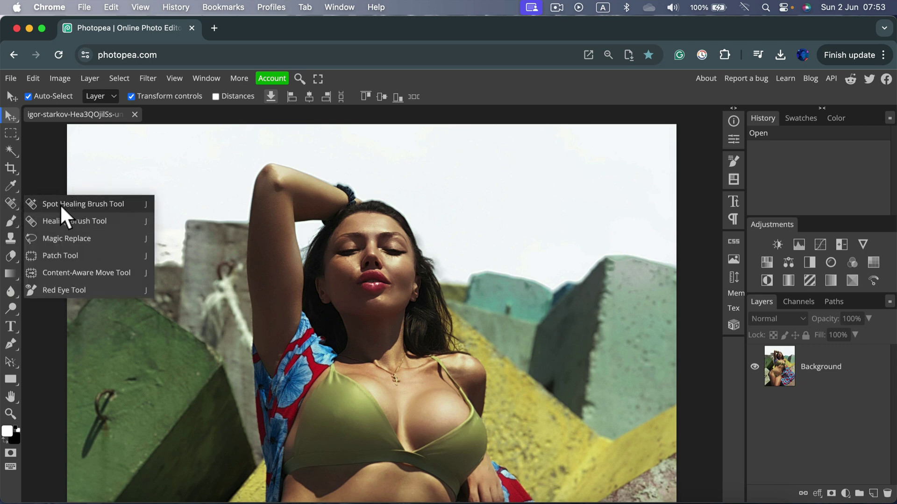
{"action": "left_click", "coordinate": [10, 208]}
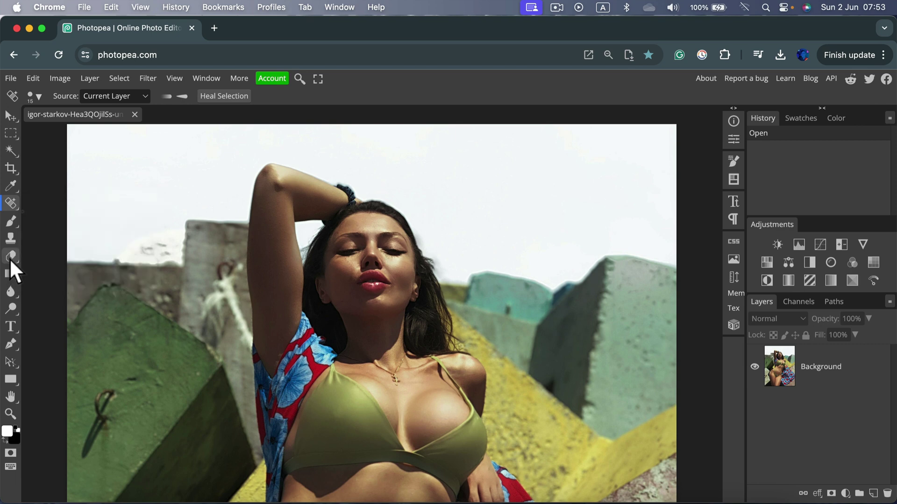
{"action": "right_click", "coordinate": [10, 257]}
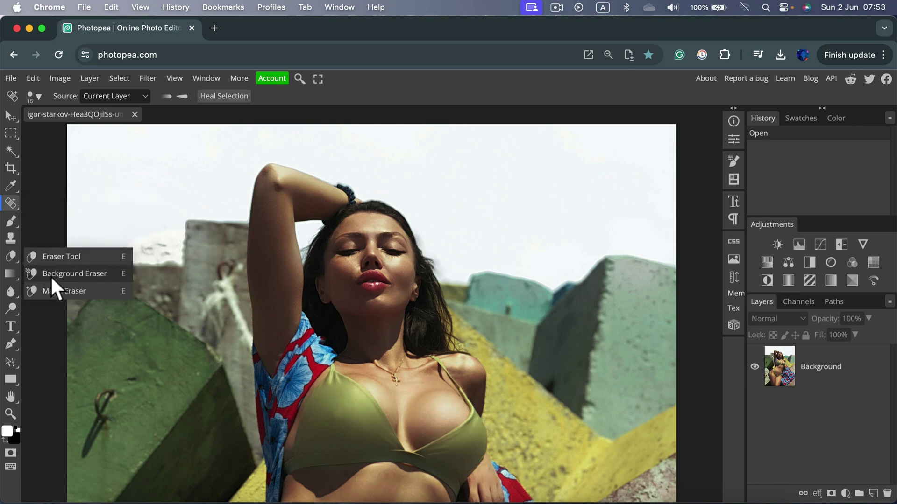
{"action": "left_click", "coordinate": [85, 274]}
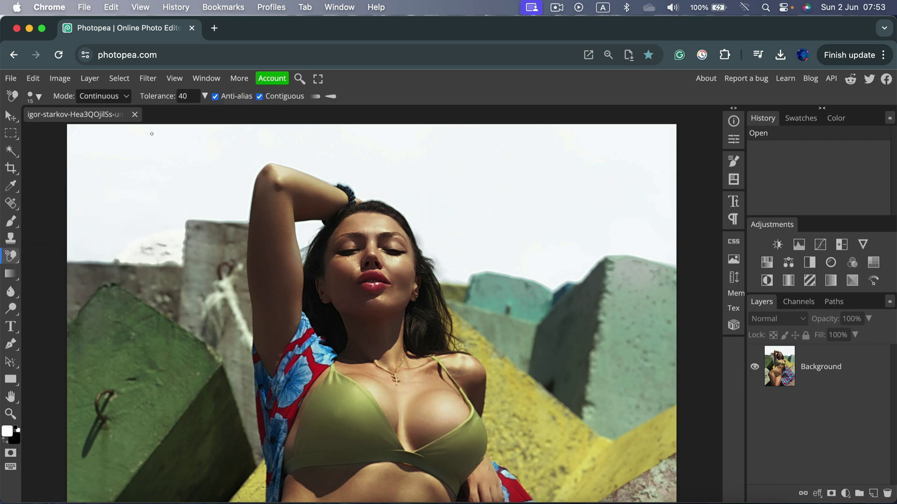
Set the Background Eraser brush size to 288 px.
{"action": "left_click", "coordinate": [38, 96]}
{"action": "mouse_move", "coordinate": [84, 127]}
{"action": "left_mouse_down"}
{"action": "mouse_move", "coordinate": [159, 128]}
{"action": "mouse_move", "coordinate": [143, 127]}
{"action": "left_mouse_up"}
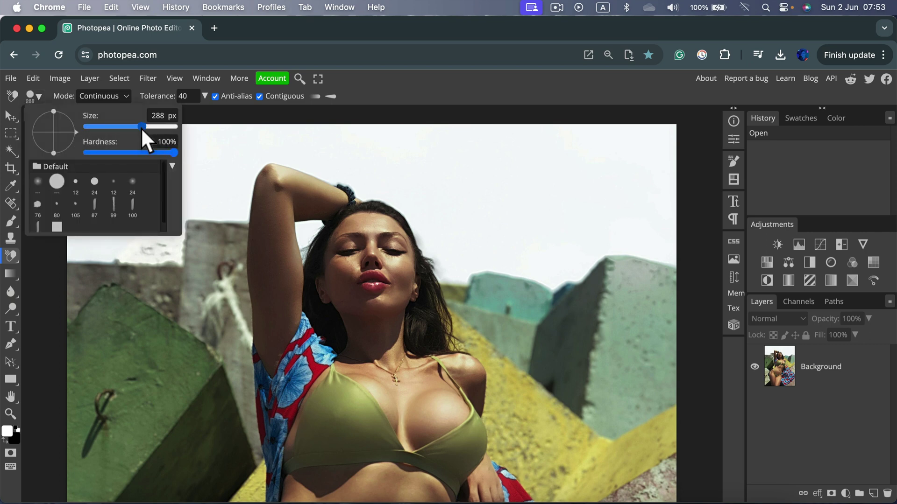
{"action": "left_click", "coordinate": [392, 83]}
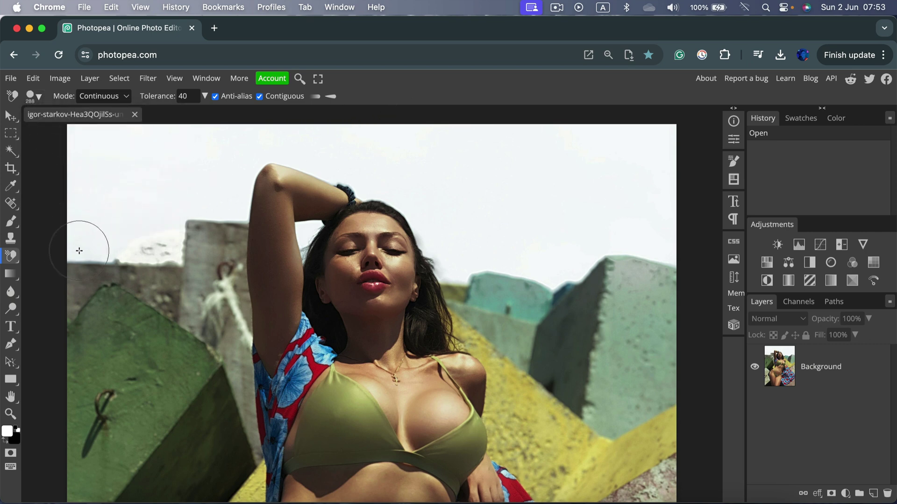
Paint over the white sky above the concrete blocks and around the woman's head to erase it.
{"action": "left_click_drag", "start_coordinate": [80, 248], "coordinate": [127, 233]}
{"action": "mouse_move", "coordinate": [131, 229]}
{"action": "left_mouse_down"}
{"action": "mouse_move", "coordinate": [162, 218]}
{"action": "mouse_move", "coordinate": [155, 238]}
{"action": "mouse_move", "coordinate": [202, 200]}
{"action": "mouse_move", "coordinate": [227, 204]}
{"action": "mouse_move", "coordinate": [256, 150]}
{"action": "mouse_move", "coordinate": [372, 180]}
{"action": "mouse_move", "coordinate": [372, 192]}
{"action": "mouse_move", "coordinate": [407, 200]}
{"action": "mouse_move", "coordinate": [434, 226]}
{"action": "mouse_move", "coordinate": [453, 265]}
{"action": "mouse_move", "coordinate": [499, 261]}
{"action": "mouse_move", "coordinate": [541, 271]}
{"action": "mouse_move", "coordinate": [578, 262]}
{"action": "mouse_move", "coordinate": [645, 244]}
{"action": "mouse_move", "coordinate": [654, 214]}
{"action": "left_mouse_up"}
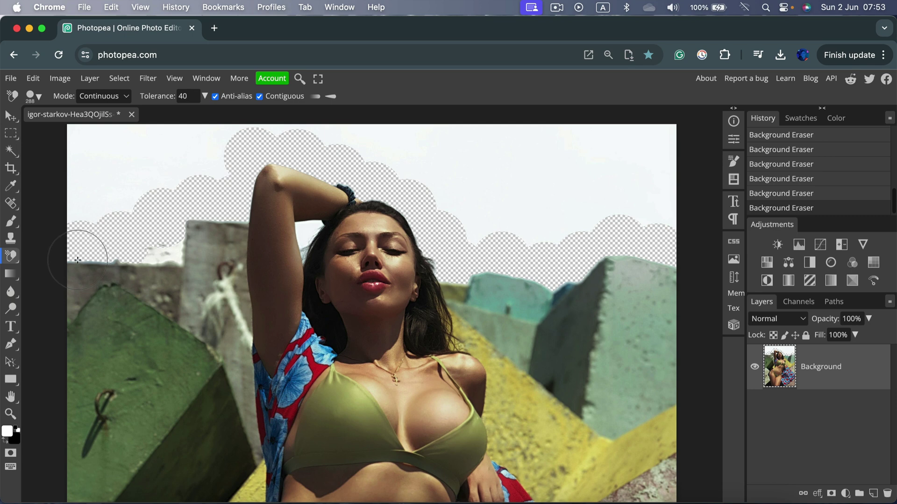
{"action": "left_click", "coordinate": [77, 260]}
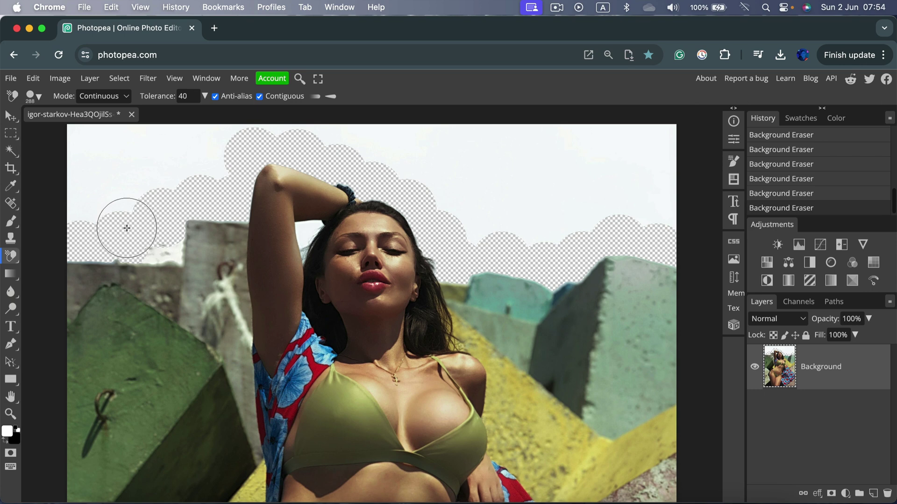
{"action": "mouse_move", "coordinate": [145, 246]}
{"action": "left_mouse_down"}
{"action": "mouse_move", "coordinate": [149, 223]}
{"action": "mouse_move", "coordinate": [104, 210]}
{"action": "left_mouse_up"}
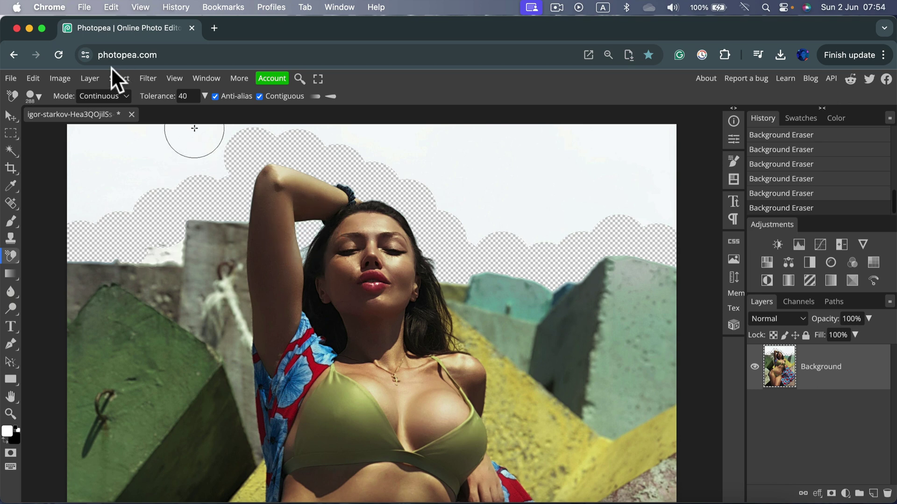
Export the partly erased photo as a 10.4 MB PNG at 100% quality.
{"action": "left_click", "coordinate": [8, 78]}
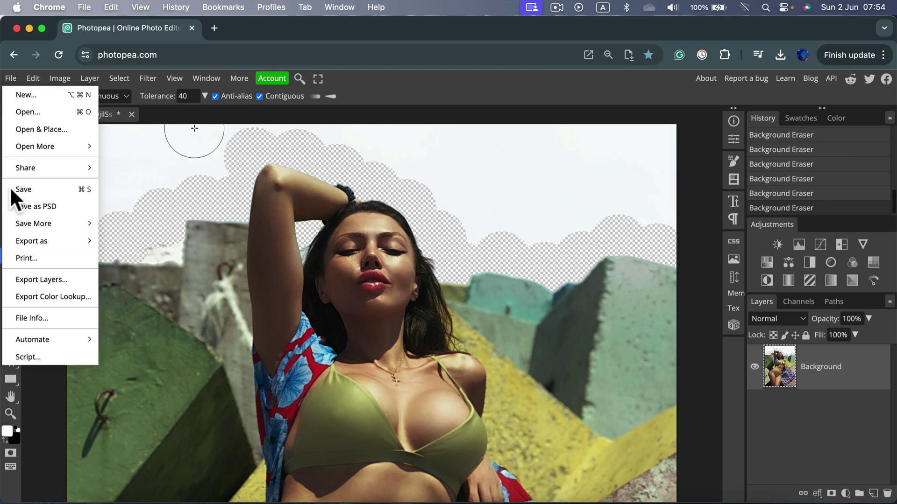
{"action": "mouse_move", "coordinate": [43, 239]}
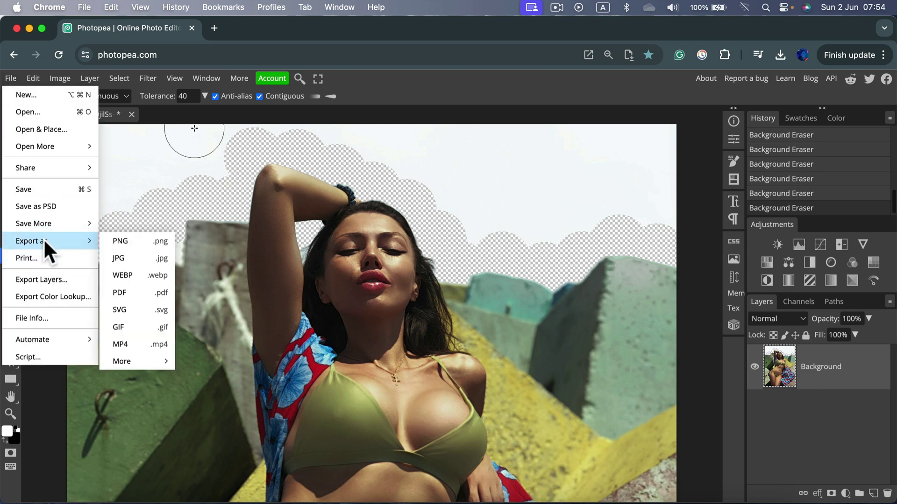
{"action": "left_click", "coordinate": [119, 240]}
{"action": "scroll", "coordinate": [311, 246], "scroll_direction": "up", "scroll_amount": 15}
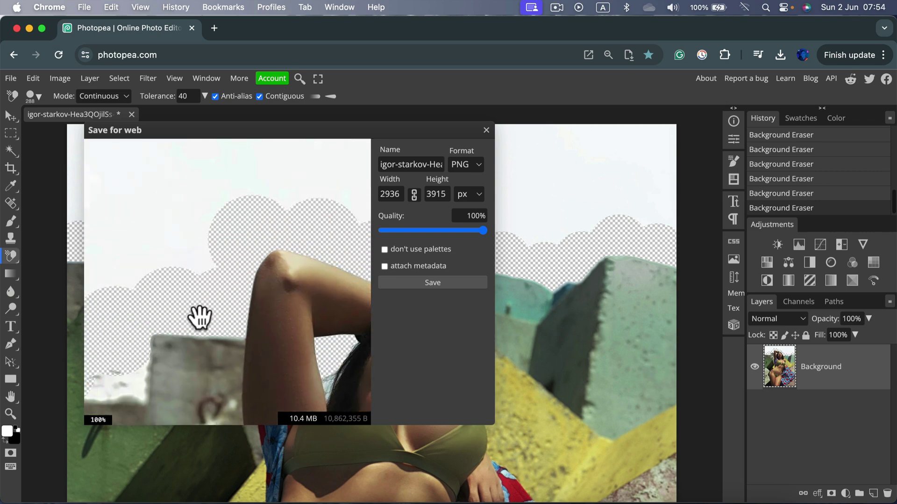
{"action": "left_click", "coordinate": [456, 283]}
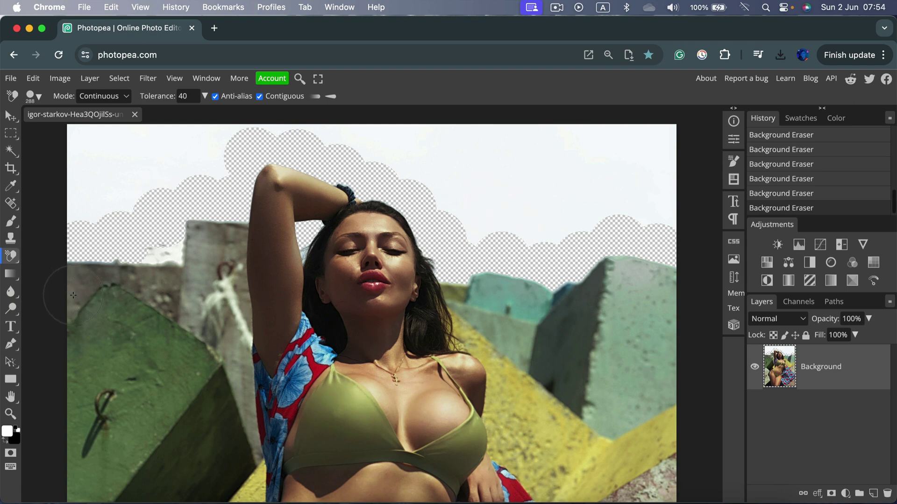
{"action": "scroll", "coordinate": [74, 299], "scroll_direction": "up", "scroll_amount": 3}
{"action": "scroll", "coordinate": [84, 307], "scroll_direction": "up", "scroll_amount": 5}
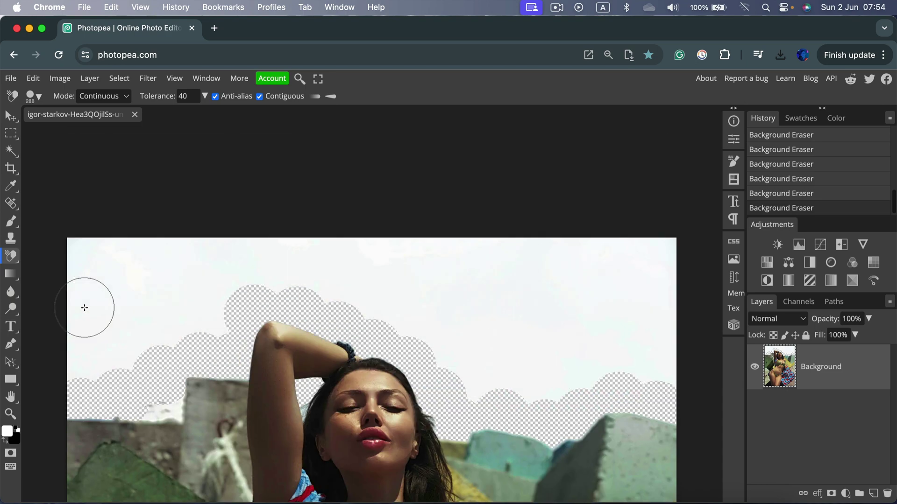
{"action": "scroll", "coordinate": [85, 306], "scroll_direction": "down", "scroll_amount": 3}
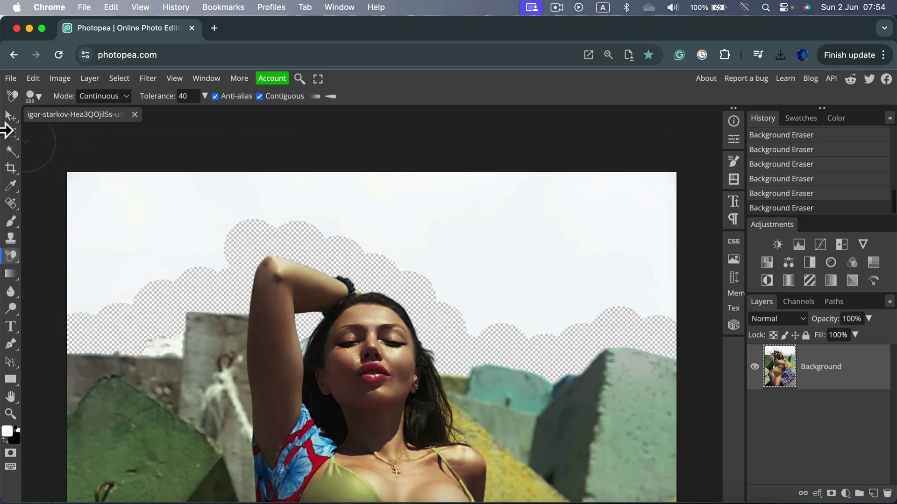
{"action": "left_click", "coordinate": [10, 116]}
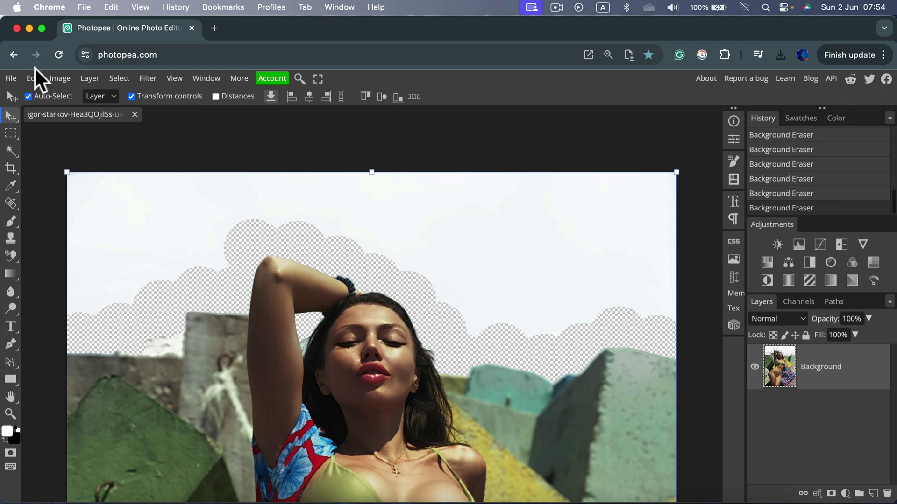
{"action": "left_click", "coordinate": [56, 77]}
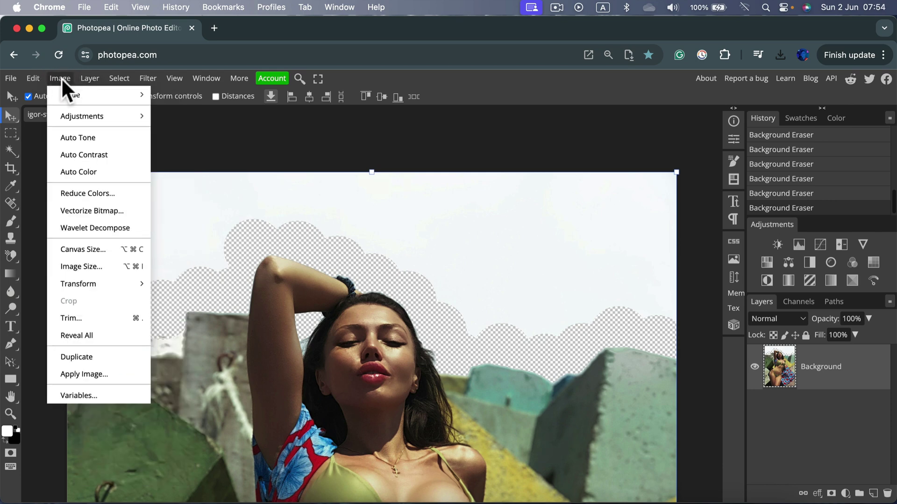
{"action": "mouse_move", "coordinate": [88, 77]}
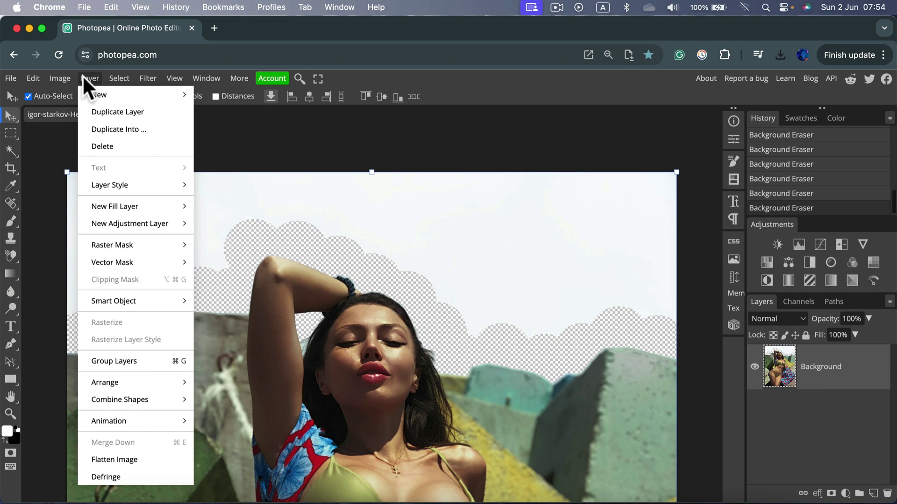
{"action": "mouse_move", "coordinate": [49, 77]}
{"action": "mouse_move", "coordinate": [10, 78]}
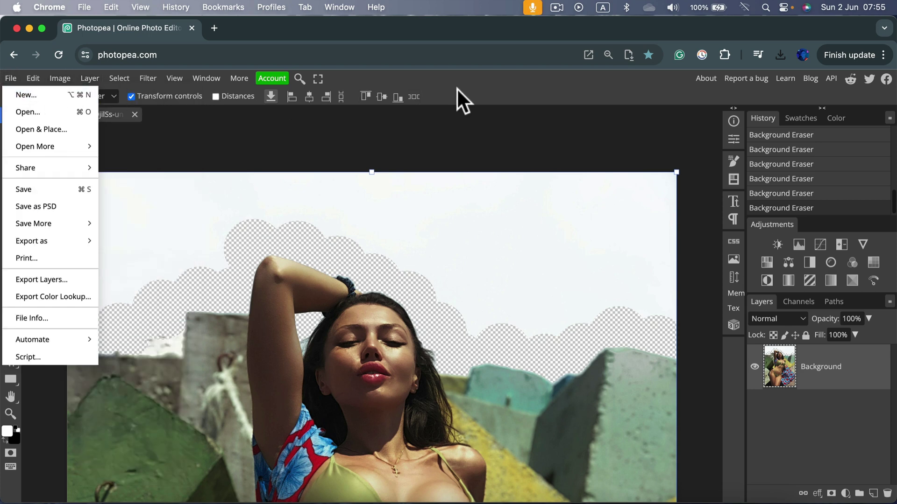
{"action": "left_click", "coordinate": [282, 86]}
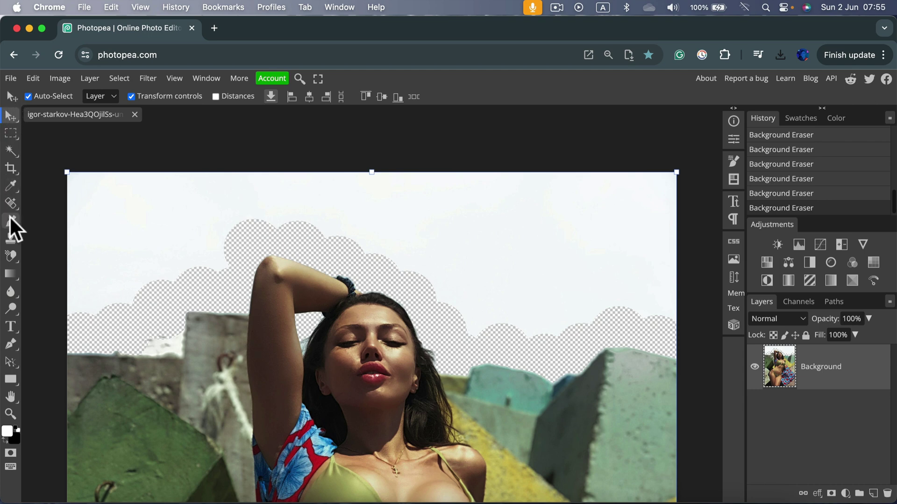
Lasso a patch of sky at the upper right with the Magic Replace tool.
{"action": "right_click", "coordinate": [13, 204]}
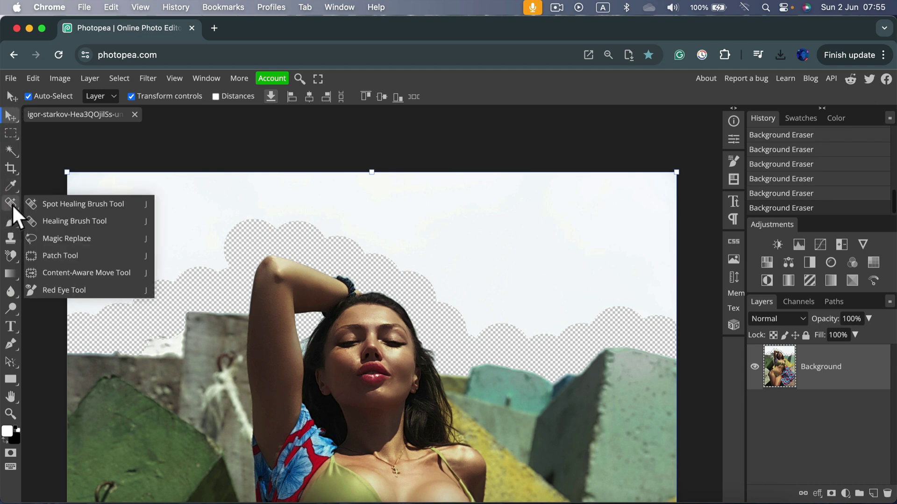
{"action": "left_click", "coordinate": [58, 236]}
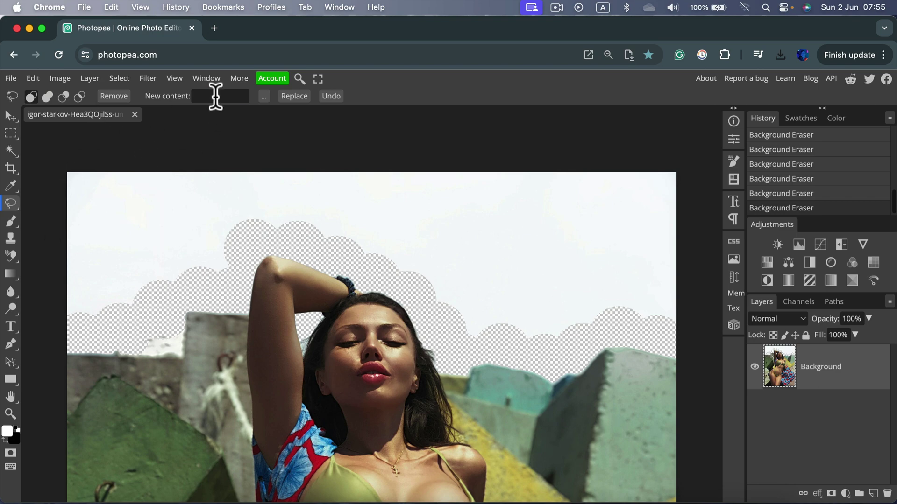
{"action": "scroll", "coordinate": [201, 338], "scroll_direction": "down", "scroll_amount": 10}
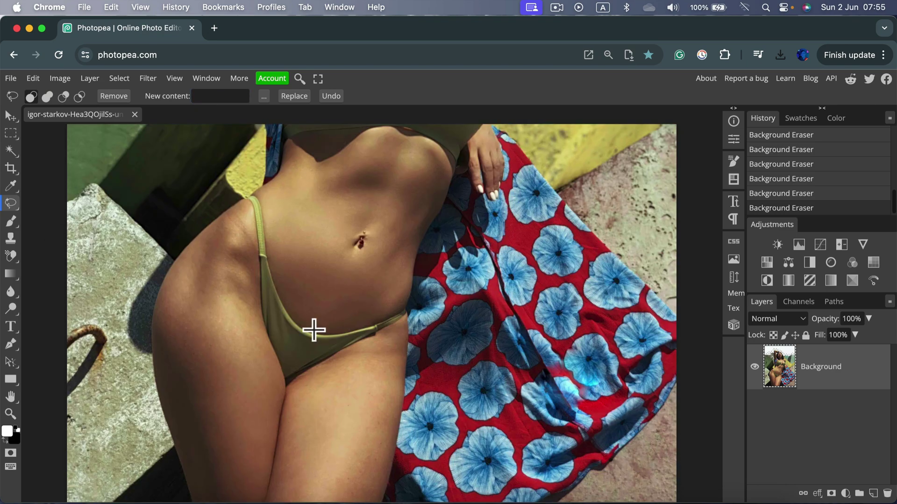
{"action": "scroll", "coordinate": [497, 264], "scroll_direction": "up", "scroll_amount": 10}
{"action": "mouse_move", "coordinate": [569, 282]}
{"action": "left_mouse_down"}
{"action": "mouse_move", "coordinate": [515, 283]}
{"action": "mouse_move", "coordinate": [444, 233]}
{"action": "mouse_move", "coordinate": [474, 178]}
{"action": "mouse_move", "coordinate": [602, 181]}
{"action": "mouse_move", "coordinate": [621, 232]}
{"action": "mouse_move", "coordinate": [566, 283]}
{"action": "left_mouse_up"}
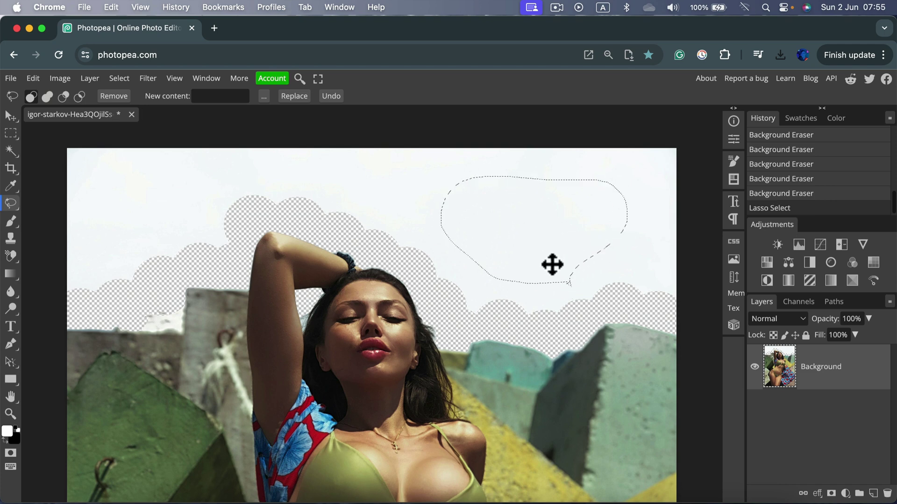
Request 'cloud' as the replacement content for the patch, then clear the selection.
{"action": "left_click", "coordinate": [231, 96]}
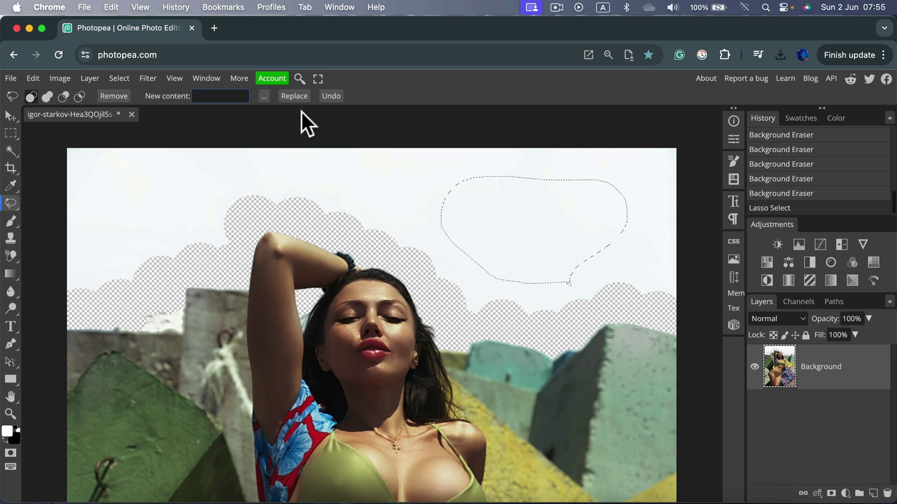
{"action": "type", "text": "cloud"}
{"action": "left_click", "coordinate": [298, 95]}
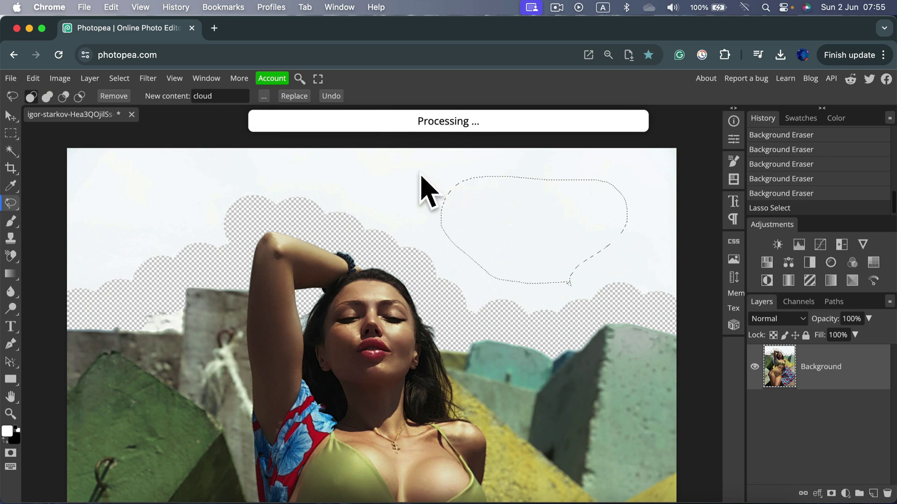
{"action": "left_click", "coordinate": [508, 185]}
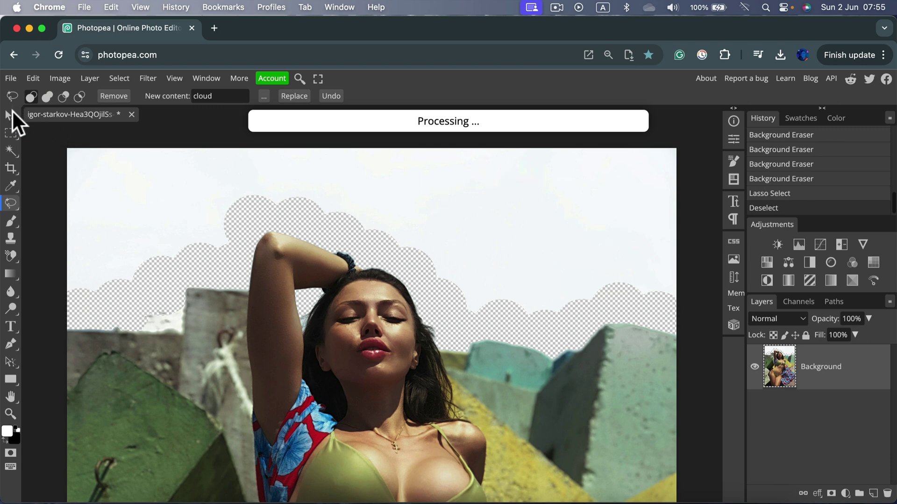